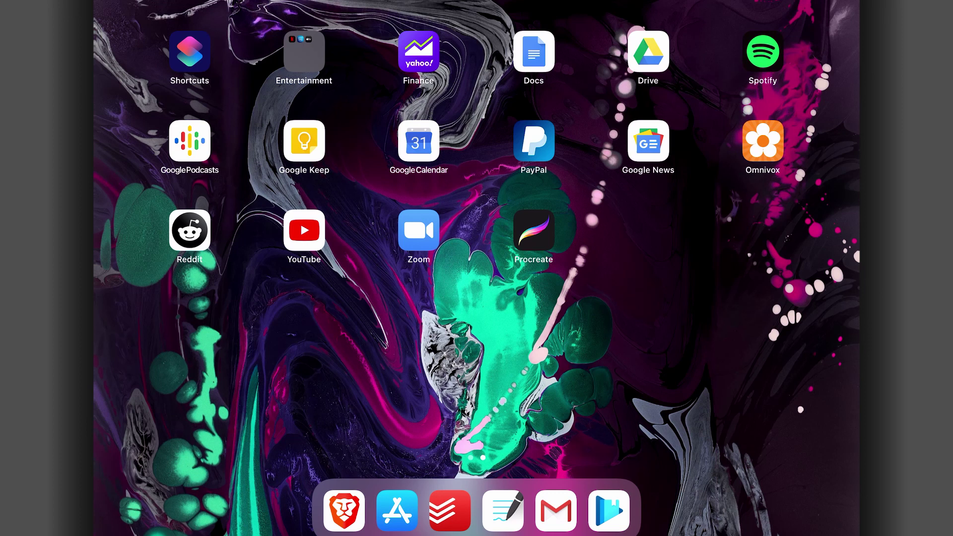
Launch GoodNotes 5 from the Dock to reach the Documents library
{"action": "left_click", "coordinate": [503, 511]}
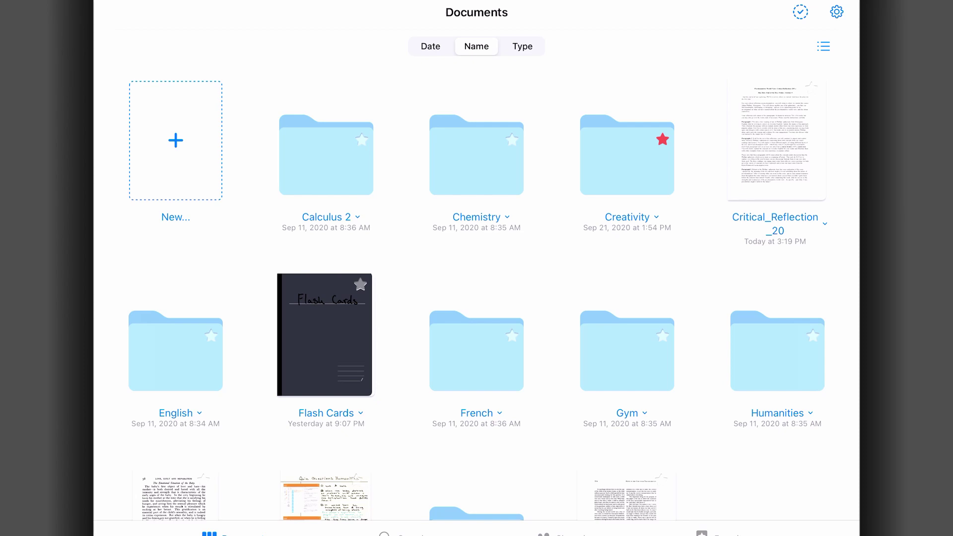
Create a new notebook using Cornell paper at A4 size
{"action": "left_click", "coordinate": [176, 141]}
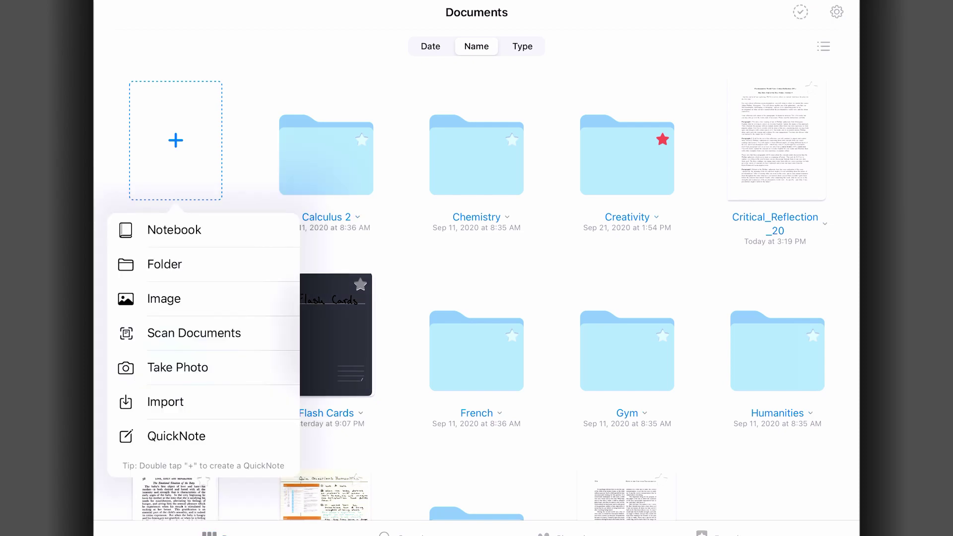
{"action": "left_click", "coordinate": [174, 229]}
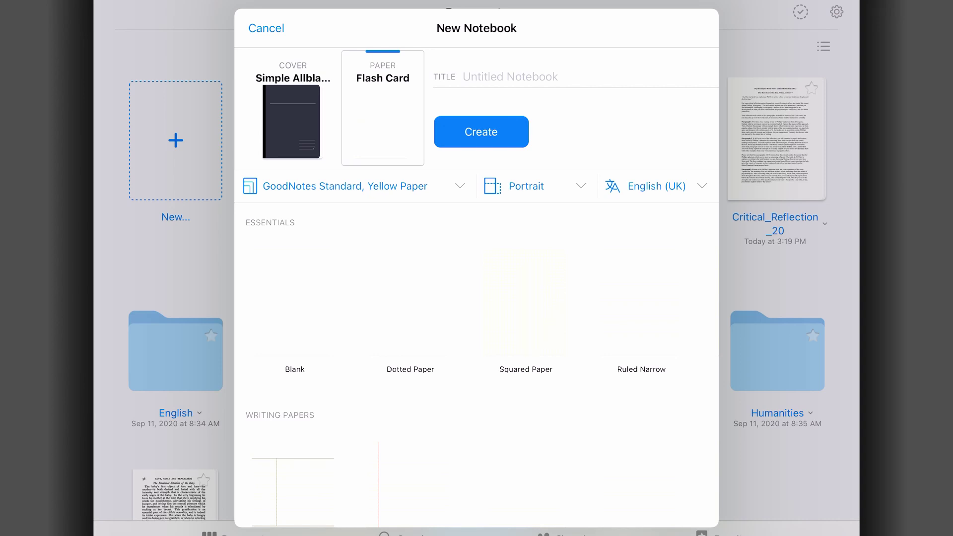
{"action": "scroll", "coordinate": [481, 371], "scroll_direction": "down", "scroll_amount": 1}
{"action": "scroll", "coordinate": [482, 370], "scroll_direction": "down", "scroll_amount": 1}
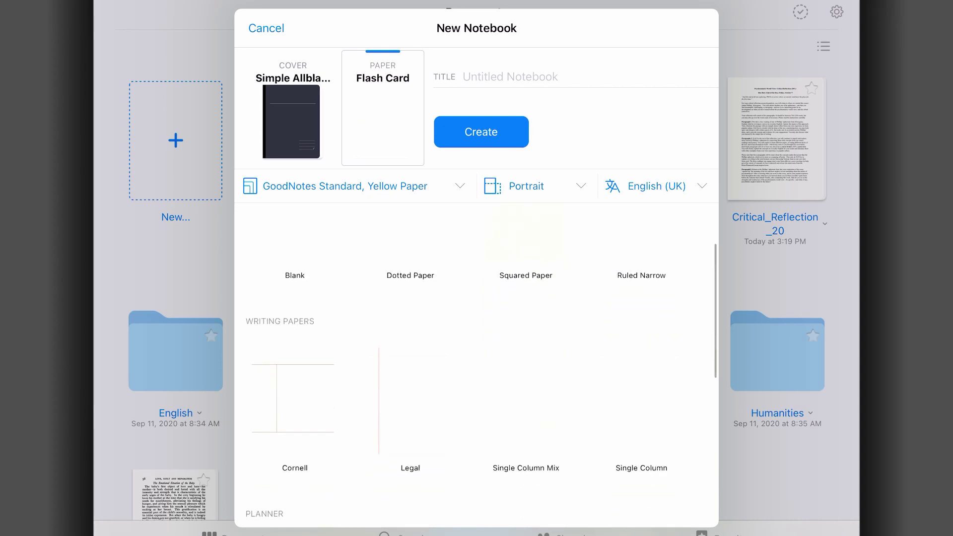
{"action": "scroll", "coordinate": [482, 370], "scroll_direction": "up", "scroll_amount": 1}
{"action": "scroll", "coordinate": [481, 371], "scroll_direction": "down", "scroll_amount": 1}
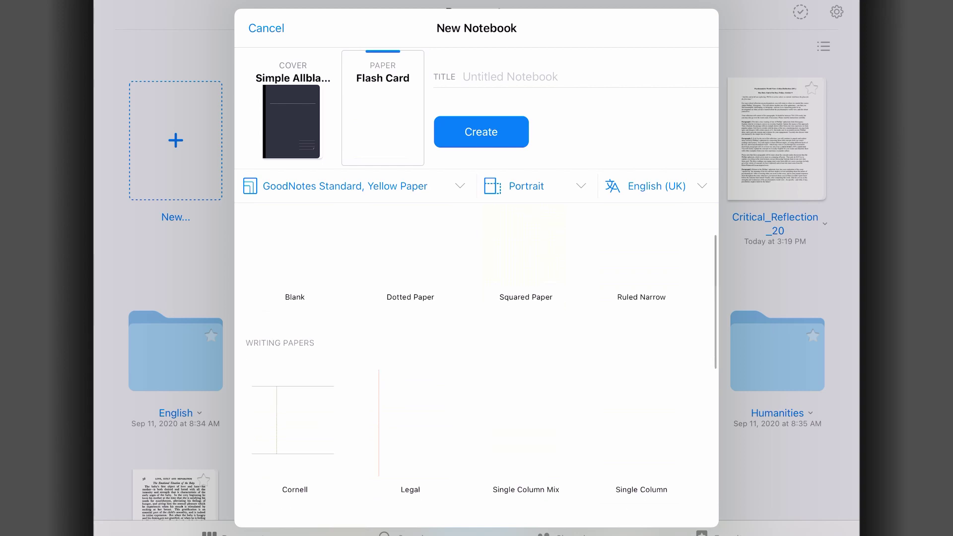
{"action": "left_click", "coordinate": [295, 398]}
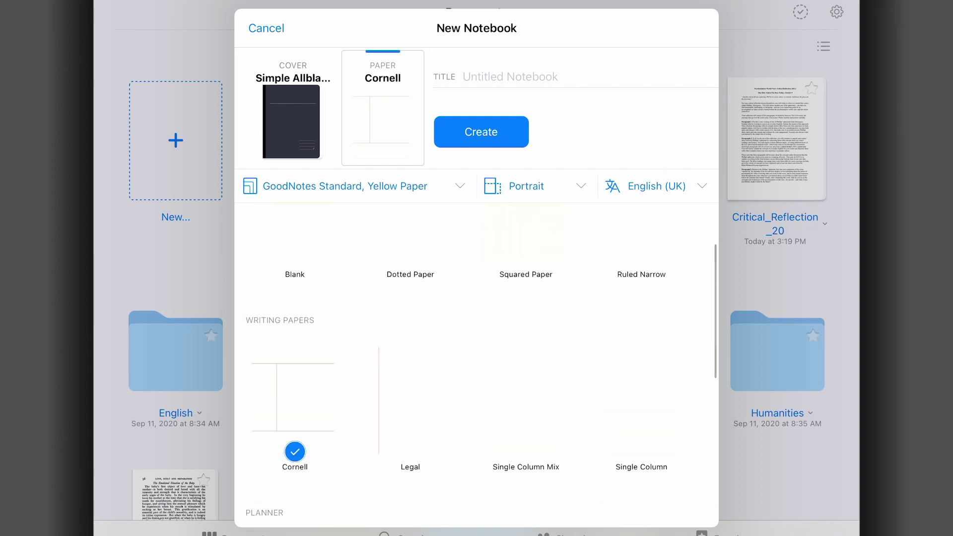
{"action": "scroll", "coordinate": [482, 357], "scroll_direction": "up", "scroll_amount": 2}
{"action": "left_click", "coordinate": [345, 186]}
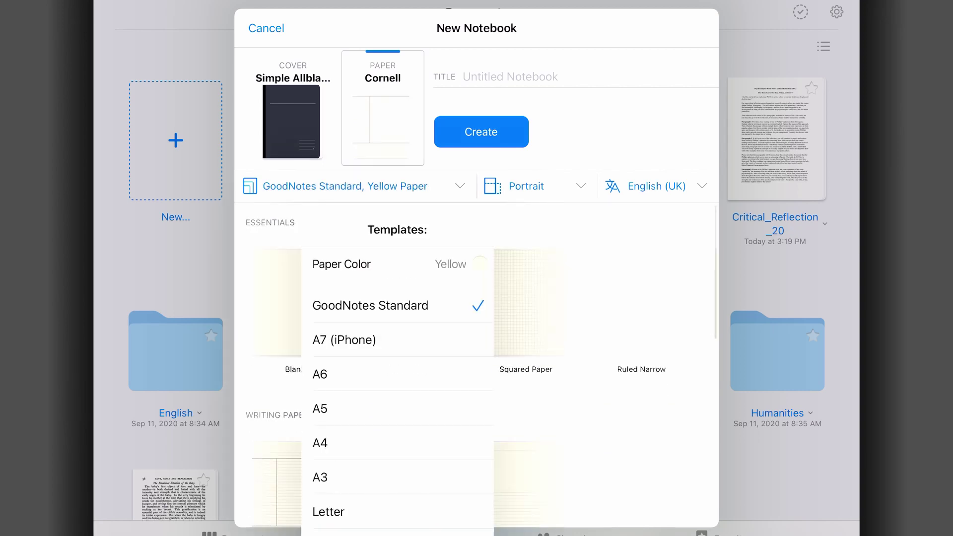
{"action": "left_click", "coordinate": [320, 443]}
{"action": "scroll", "coordinate": [477, 357], "scroll_direction": "down", "scroll_amount": 2}
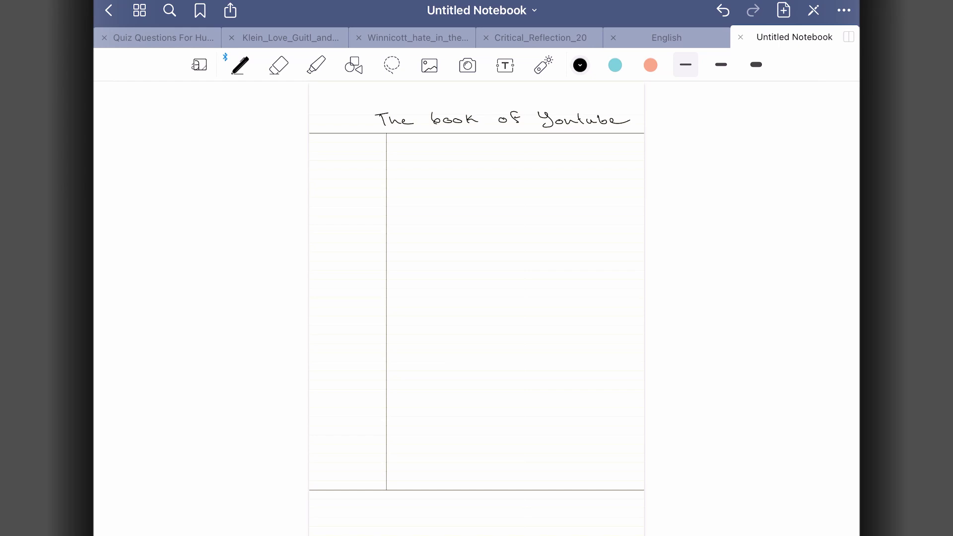
Add a Flash Card template page at GoodNotes Standard size
{"action": "left_click", "coordinate": [783, 10]}
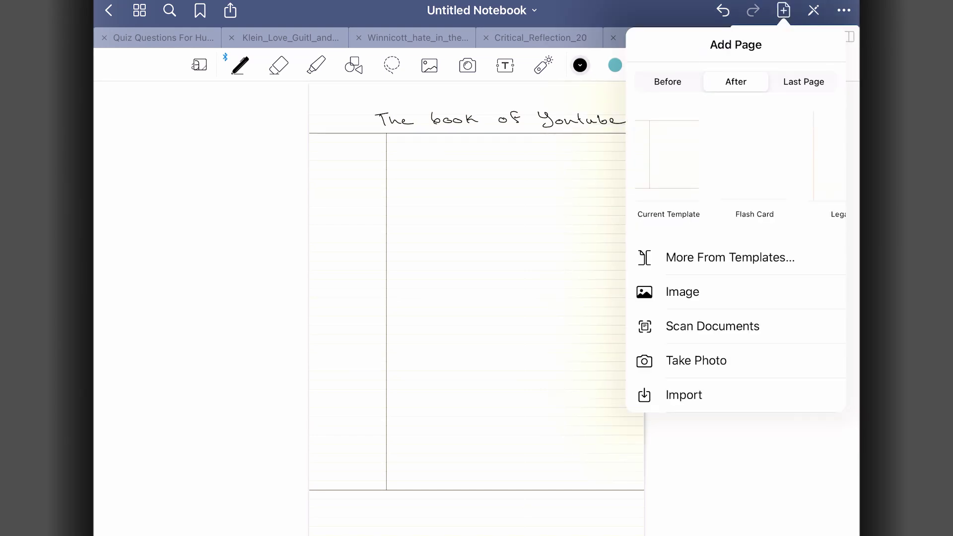
{"action": "left_click", "coordinate": [730, 257]}
{"action": "left_click", "coordinate": [305, 65]}
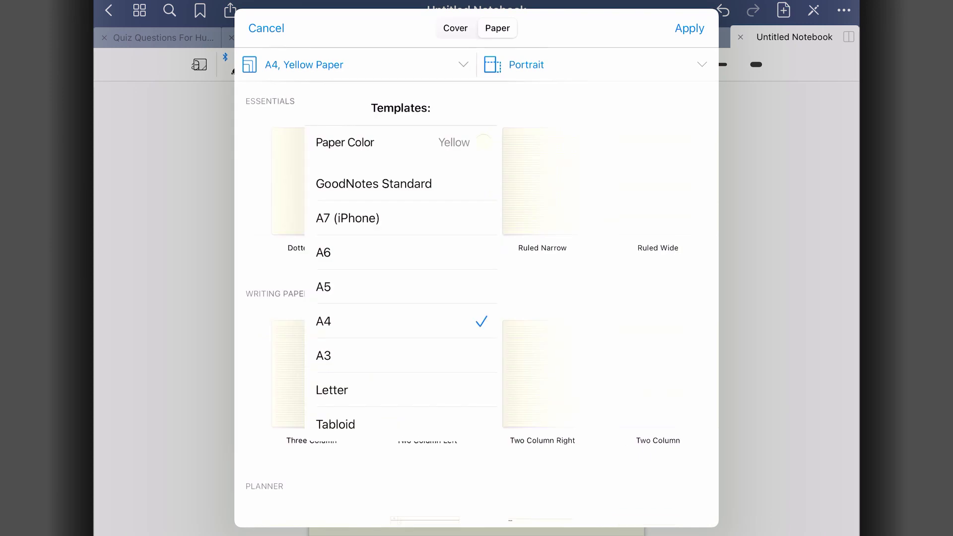
{"action": "left_click", "coordinate": [374, 183]}
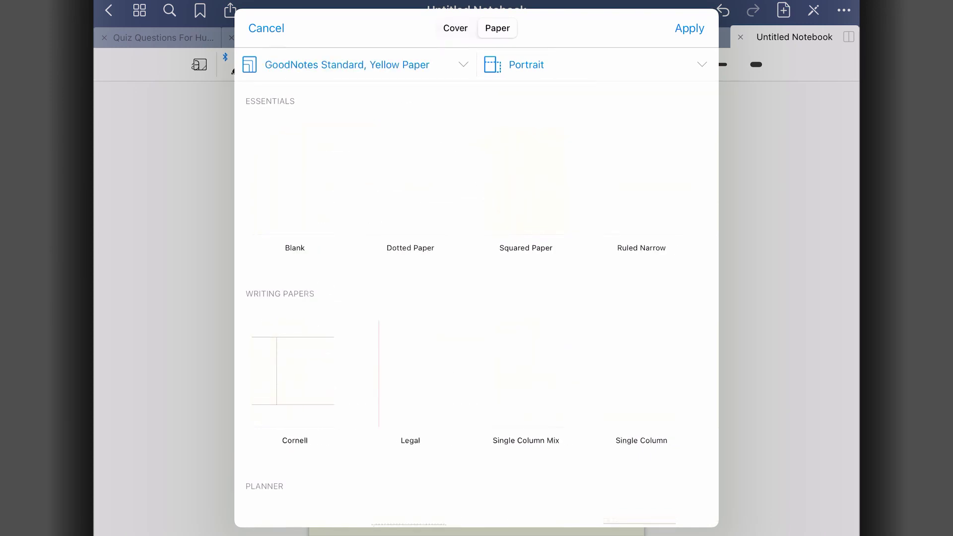
{"action": "scroll", "coordinate": [476, 179], "scroll_direction": "right", "scroll_amount": 3}
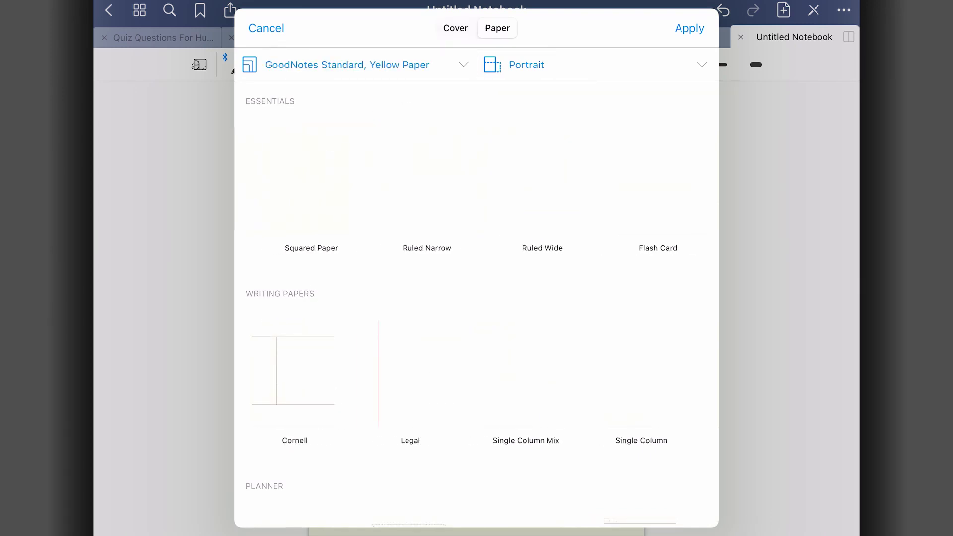
{"action": "left_click", "coordinate": [657, 179]}
{"action": "left_click", "coordinate": [689, 28]}
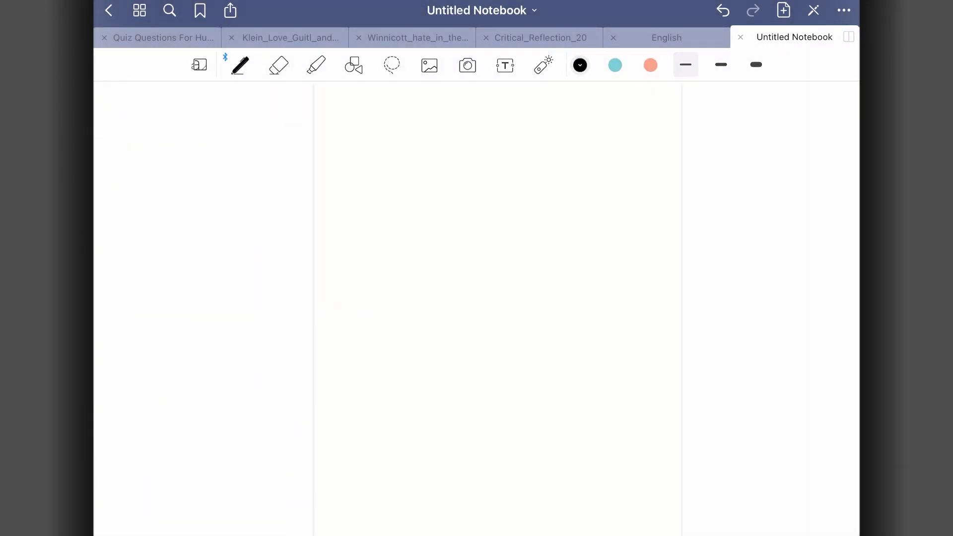
Handwrite the question 'How do you like this video?' in the top half
{"action": "mouse_move", "coordinate": [350, 519]}
{"action": "left_mouse_down"}
{"action": "mouse_move", "coordinate": [334, 523]}
{"action": "mouse_move", "coordinate": [342, 527]}
{"action": "left_mouse_up"}
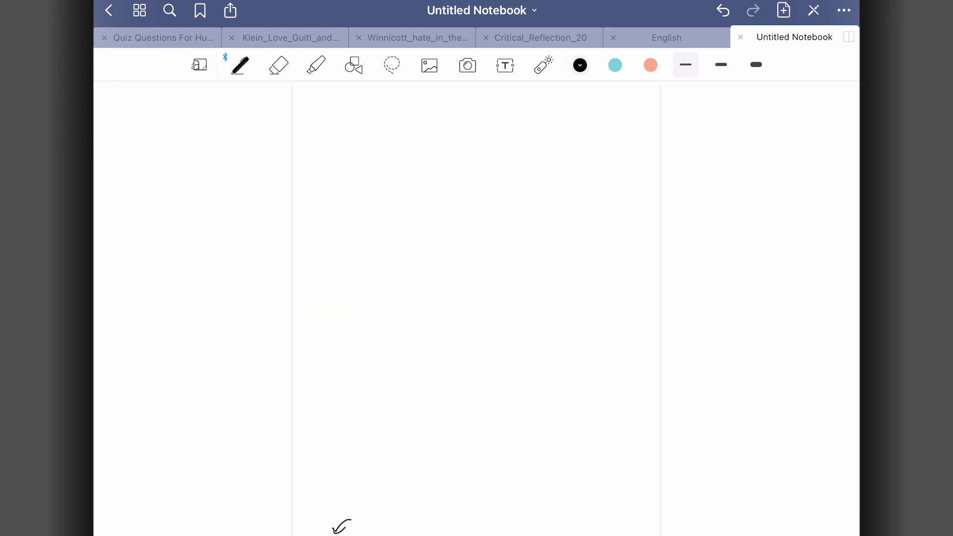
{"action": "left_click_drag", "start_coordinate": [357, 283], "coordinate": [347, 297]}
{"action": "left_click_drag", "start_coordinate": [392, 149], "coordinate": [393, 167]}
{"action": "mouse_move", "coordinate": [406, 148]}
{"action": "left_mouse_down"}
{"action": "mouse_move", "coordinate": [406, 167]}
{"action": "mouse_move", "coordinate": [432, 154]}
{"action": "mouse_move", "coordinate": [521, 171]}
{"action": "mouse_move", "coordinate": [563, 159]}
{"action": "left_mouse_up"}
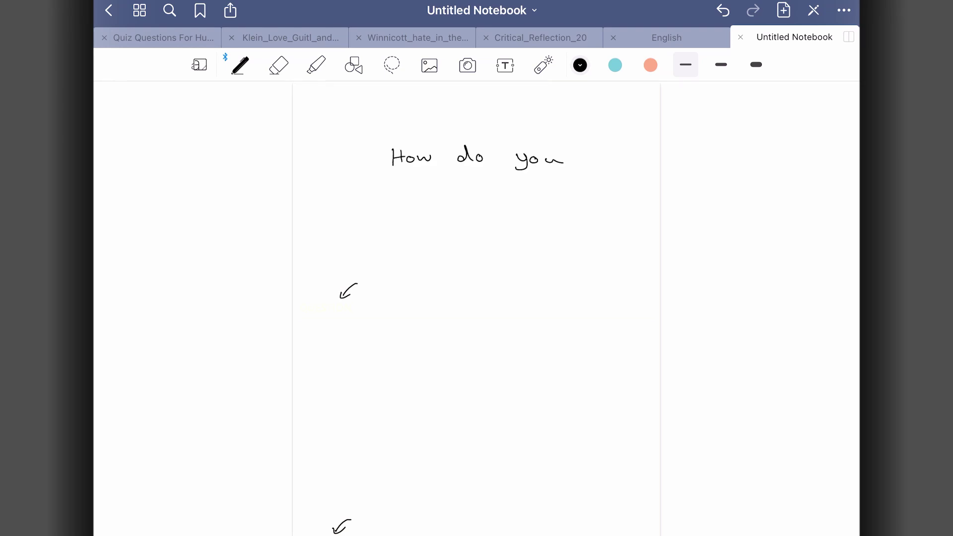
{"action": "mouse_move", "coordinate": [395, 183]}
{"action": "left_mouse_down"}
{"action": "mouse_move", "coordinate": [395, 201]}
{"action": "mouse_move", "coordinate": [421, 201]}
{"action": "left_mouse_up"}
{"action": "left_click_drag", "start_coordinate": [427, 195], "coordinate": [462, 198]}
{"action": "mouse_move", "coordinate": [470, 186]}
{"action": "left_mouse_down"}
{"action": "mouse_move", "coordinate": [490, 200]}
{"action": "mouse_move", "coordinate": [536, 189]}
{"action": "left_mouse_up"}
{"action": "left_click_drag", "start_coordinate": [544, 190], "coordinate": [558, 179]}
{"action": "left_click_drag", "start_coordinate": [574, 192], "coordinate": [598, 195]}
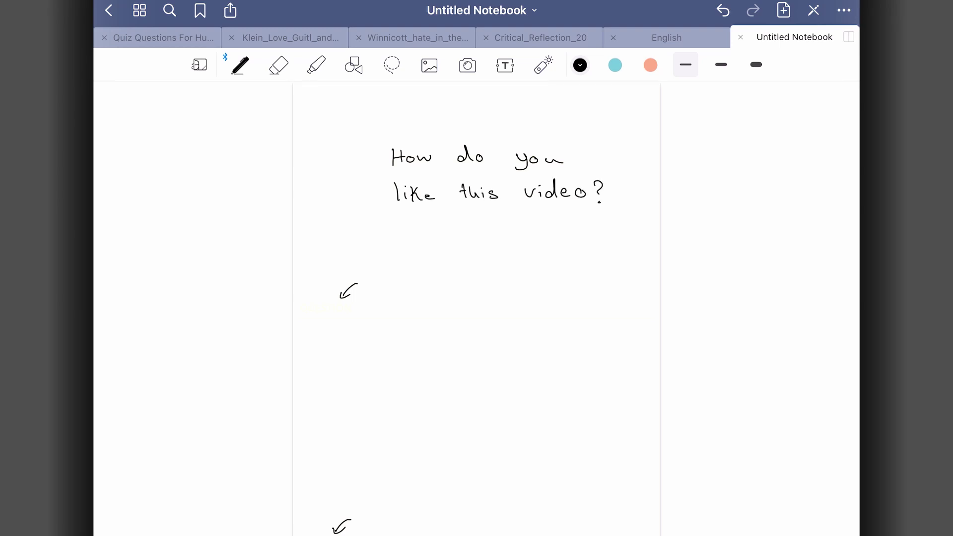
Handwrite the answer 'you click the thumbs-up button' in the bottom half
{"action": "mouse_move", "coordinate": [380, 365]}
{"action": "left_mouse_down"}
{"action": "mouse_move", "coordinate": [384, 384]}
{"action": "mouse_move", "coordinate": [477, 375]}
{"action": "left_mouse_up"}
{"action": "mouse_move", "coordinate": [493, 360]}
{"action": "left_mouse_down"}
{"action": "mouse_move", "coordinate": [496, 375]}
{"action": "mouse_move", "coordinate": [512, 376]}
{"action": "left_mouse_up"}
{"action": "left_click_drag", "start_coordinate": [527, 360], "coordinate": [530, 371]}
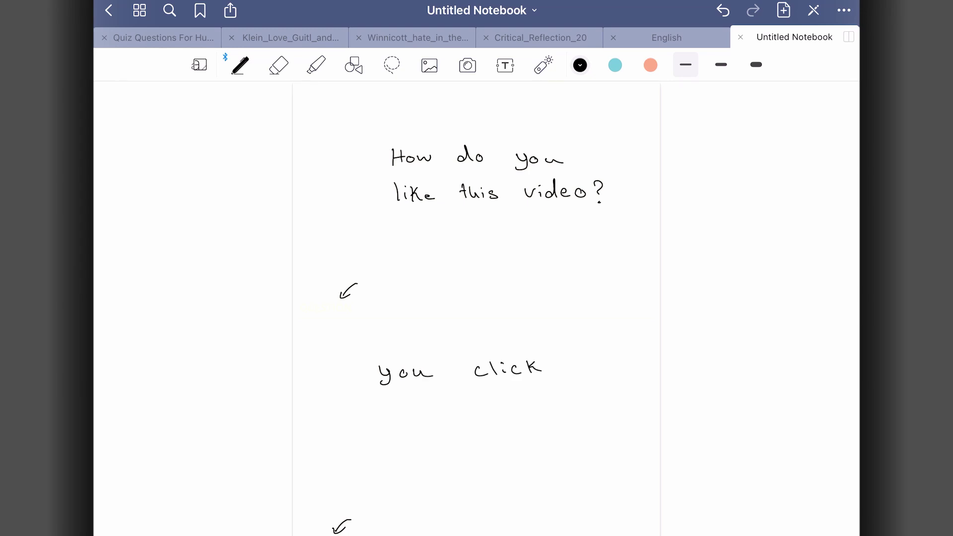
{"action": "left_click_drag", "start_coordinate": [580, 355], "coordinate": [621, 366]}
{"action": "mouse_move", "coordinate": [384, 402]}
{"action": "left_mouse_down"}
{"action": "mouse_move", "coordinate": [387, 420]}
{"action": "mouse_move", "coordinate": [408, 417]}
{"action": "left_mouse_up"}
{"action": "left_click_drag", "start_coordinate": [410, 410], "coordinate": [445, 414]}
{"action": "mouse_move", "coordinate": [458, 400]}
{"action": "left_mouse_down"}
{"action": "mouse_move", "coordinate": [470, 414]}
{"action": "mouse_move", "coordinate": [542, 418]}
{"action": "mouse_move", "coordinate": [510, 409]}
{"action": "left_mouse_up"}
{"action": "left_click_drag", "start_coordinate": [579, 393], "coordinate": [589, 407]}
{"action": "left_click_drag", "start_coordinate": [591, 401], "coordinate": [598, 406]}
{"action": "mouse_move", "coordinate": [609, 393]}
{"action": "left_mouse_down"}
{"action": "mouse_move", "coordinate": [611, 406]}
{"action": "mouse_move", "coordinate": [651, 397]}
{"action": "left_mouse_up"}
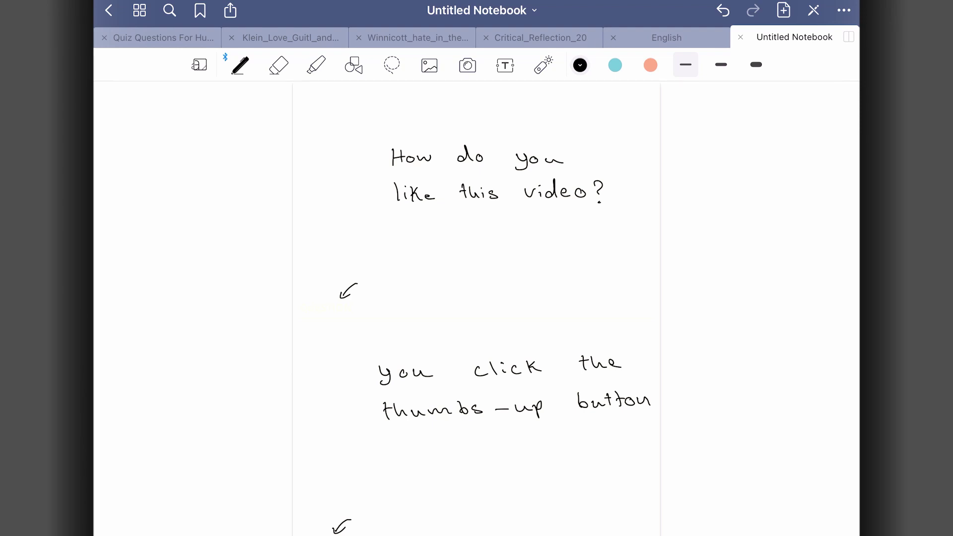
Choose Study Flash Cards from the More menu to view the handwritten card
{"action": "left_click", "coordinate": [843, 11]}
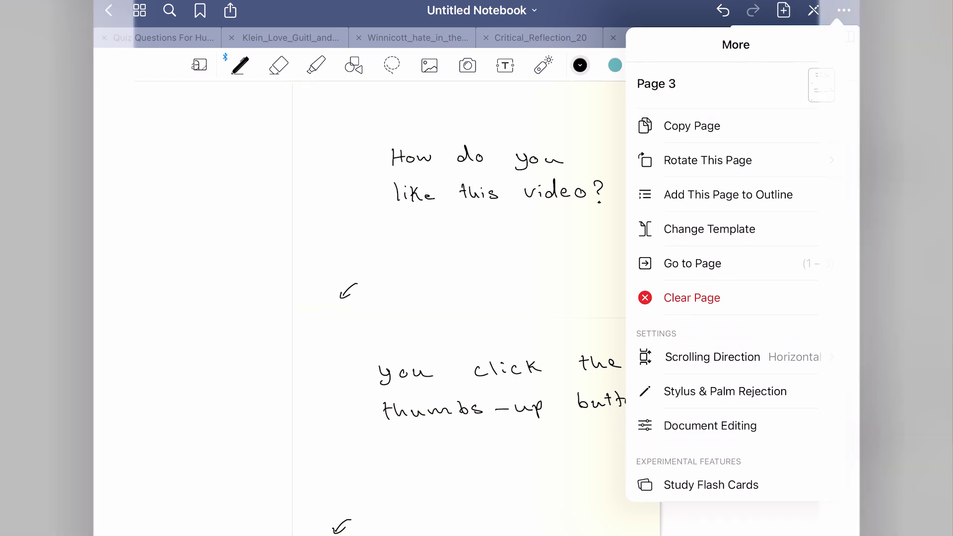
{"action": "left_click", "coordinate": [711, 484]}
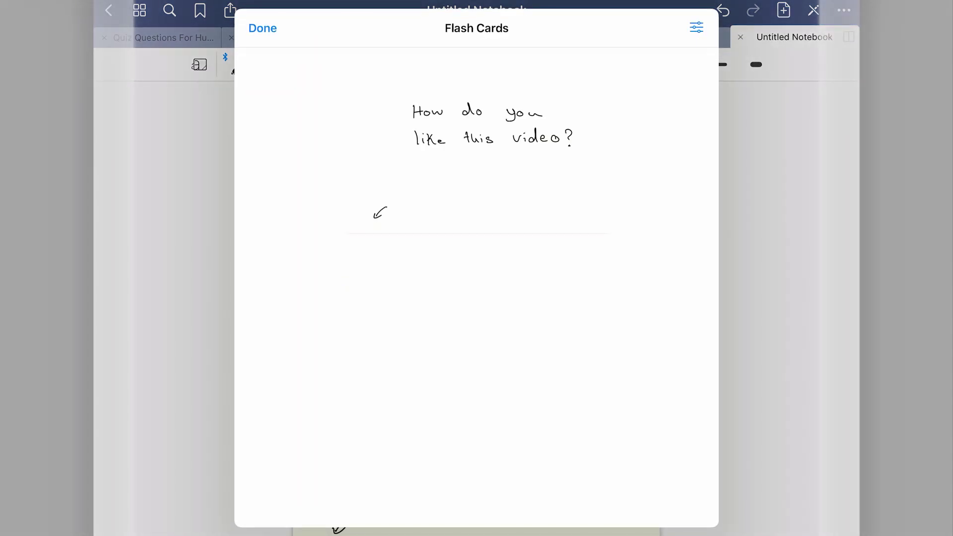